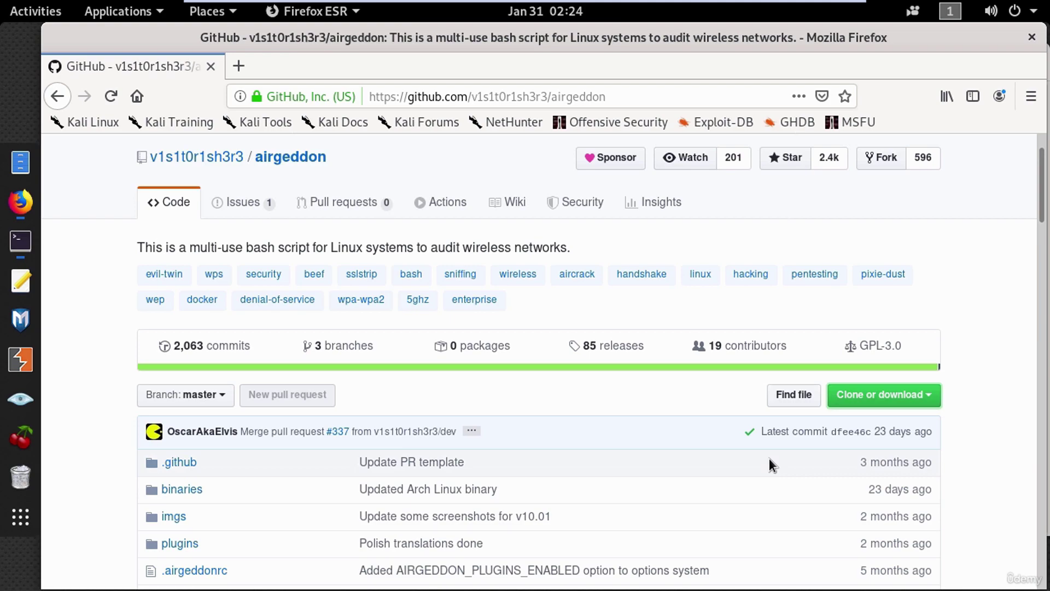
Step: Show the HTTPS clone URL from the airgeddon repository's 'Clone or download' menu
click(898, 396)
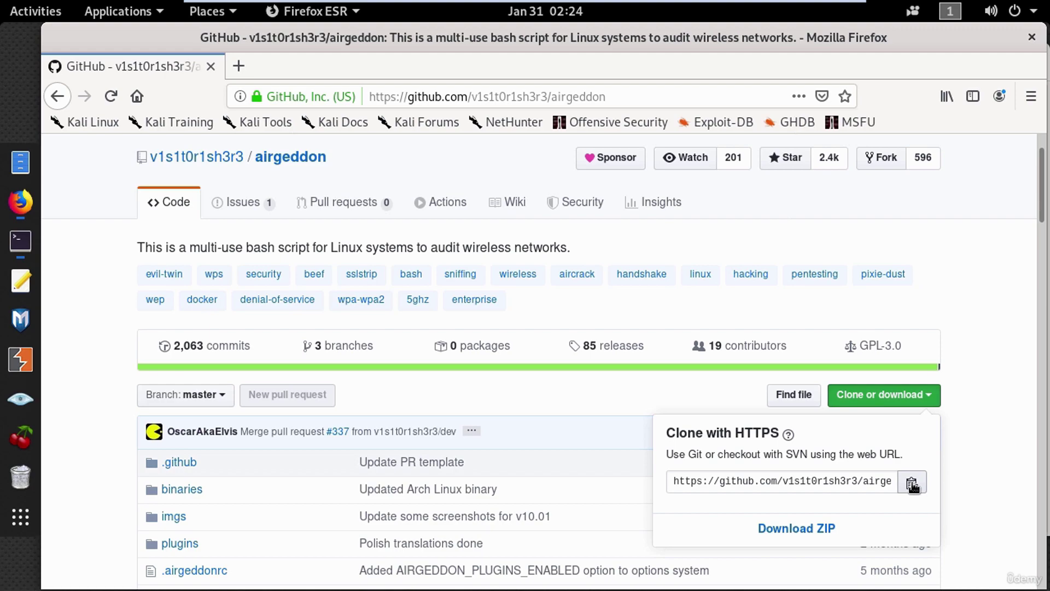
Step: Clone the airgeddon repository with git clone and the copied HTTPS URL
key(alt+Tab)
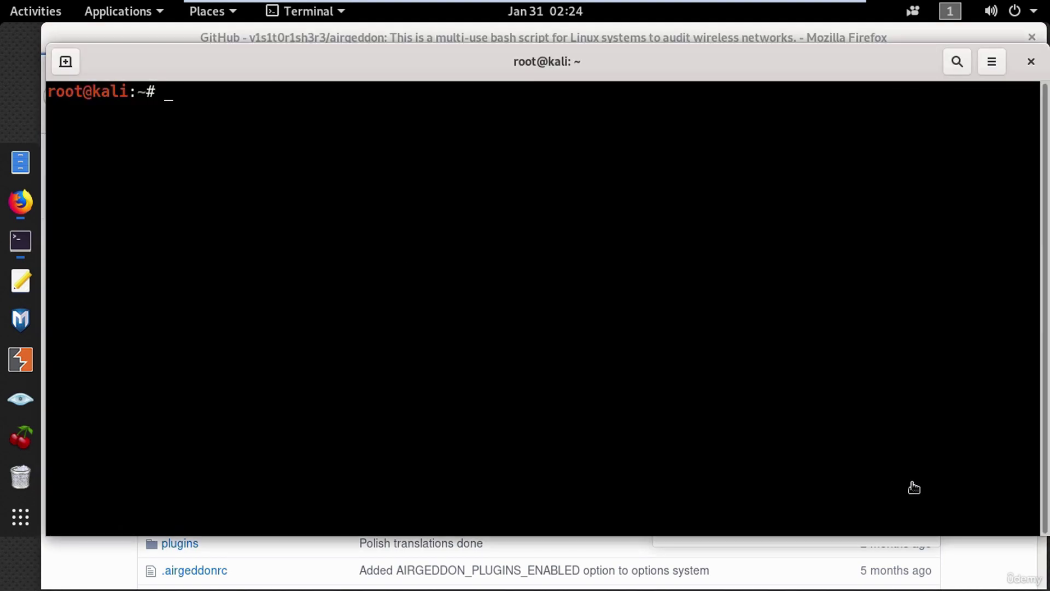
text(git clone)
text(https://github.com/v1s1t0r1sh3r3/airgeddon.git)
key(Return)
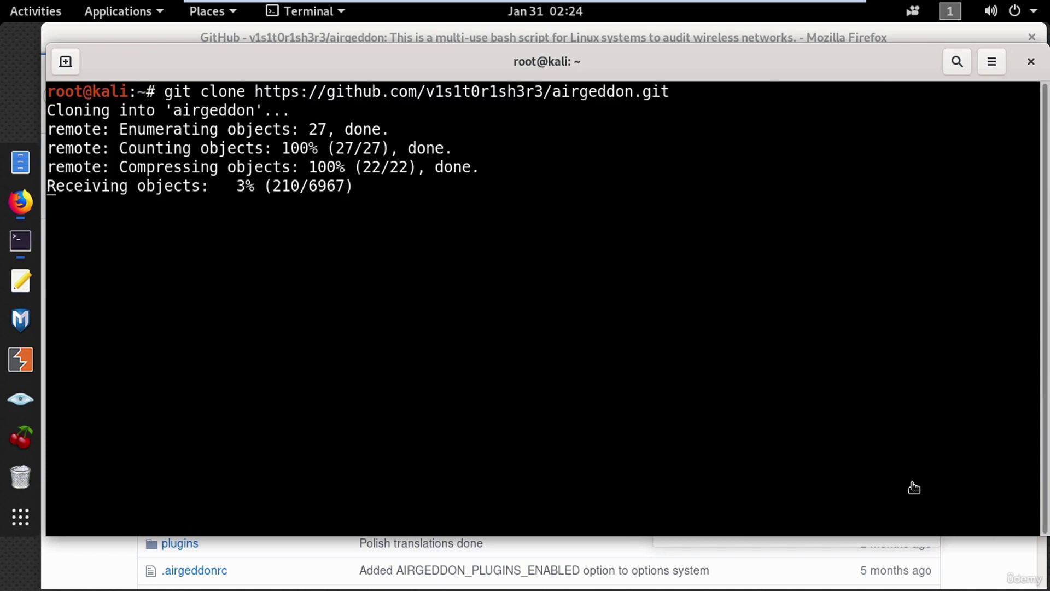
text(l)
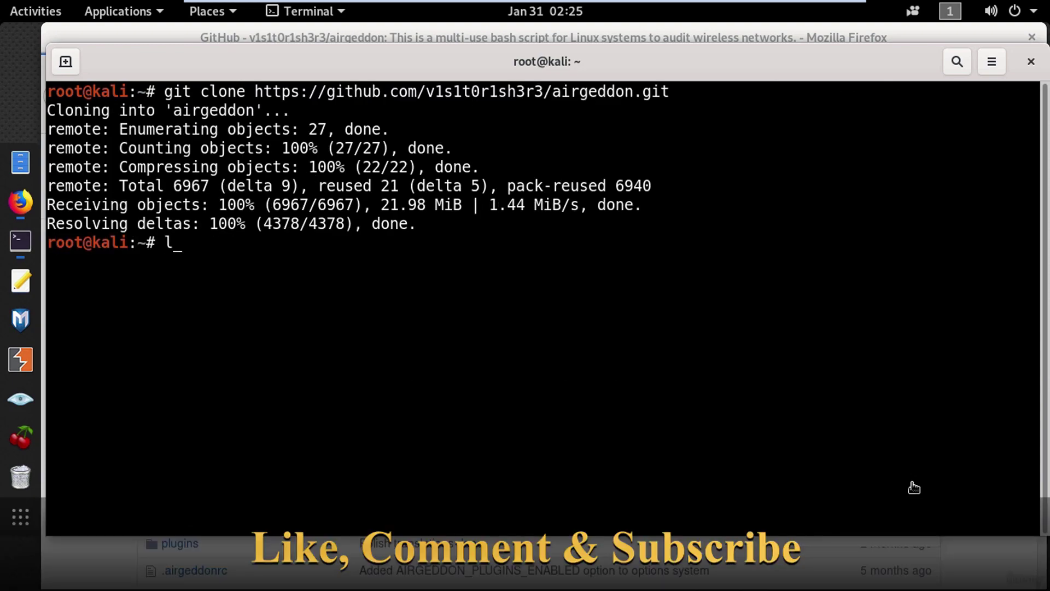
text(s)
Step: List the home folder, change into airgeddon/, and enter ./airgeddon.sh at the prompt
key(Return)
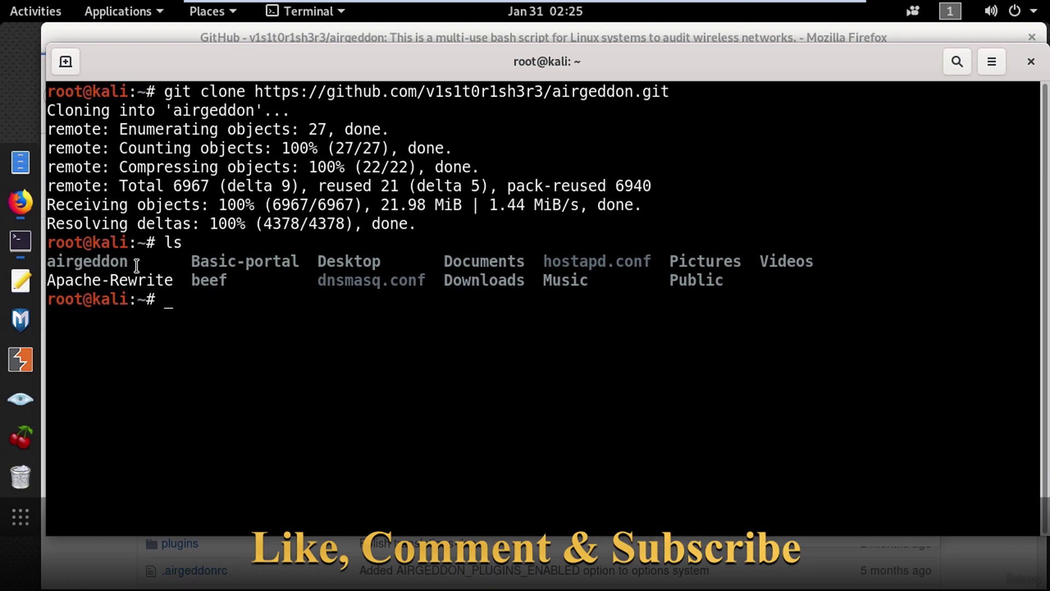
text(cd ai)
key(Tab)
key(Return)
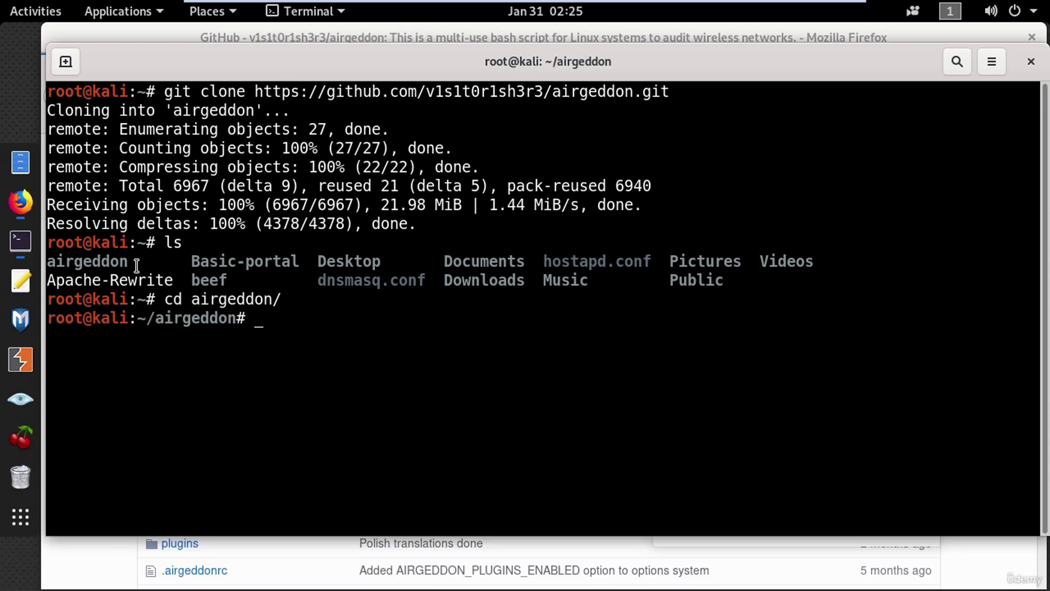
text(./air)
key(Tab)
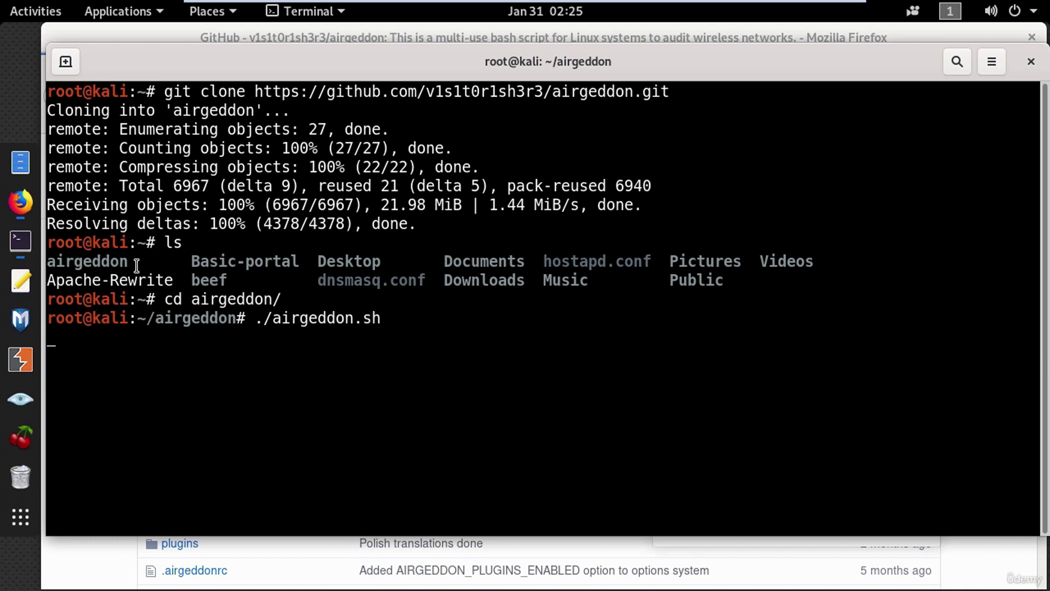
Step: Run airgeddon.sh and continue past the welcome and tool-check screens
key(Return)
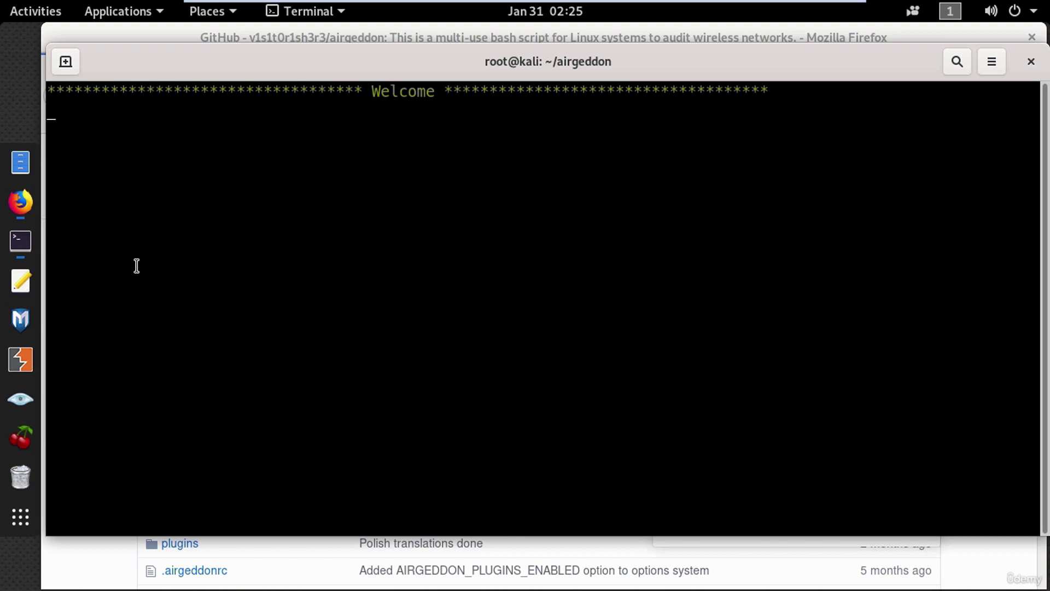
key(Return)
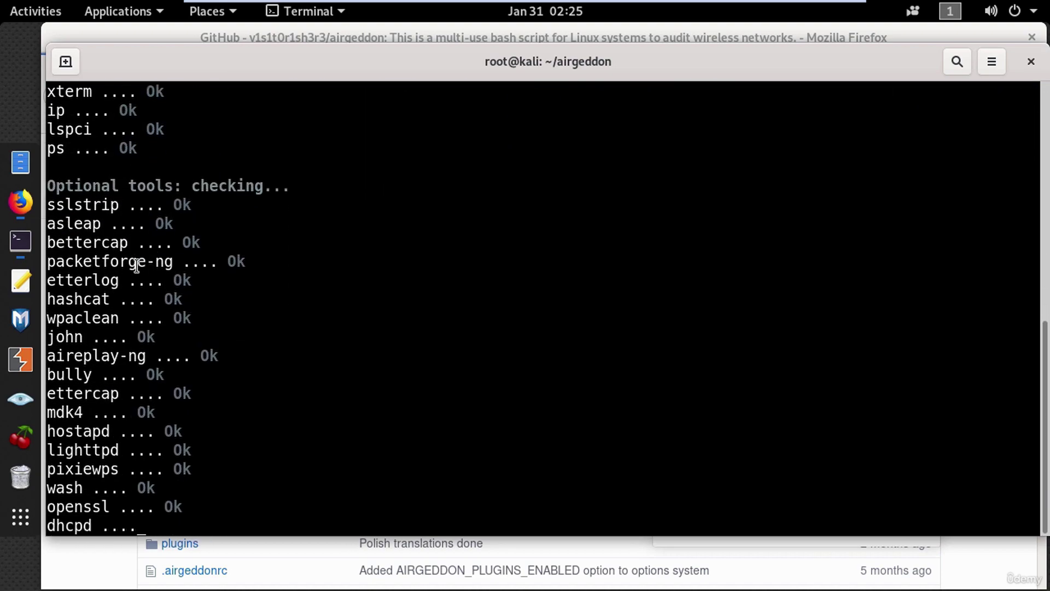
key(Return)
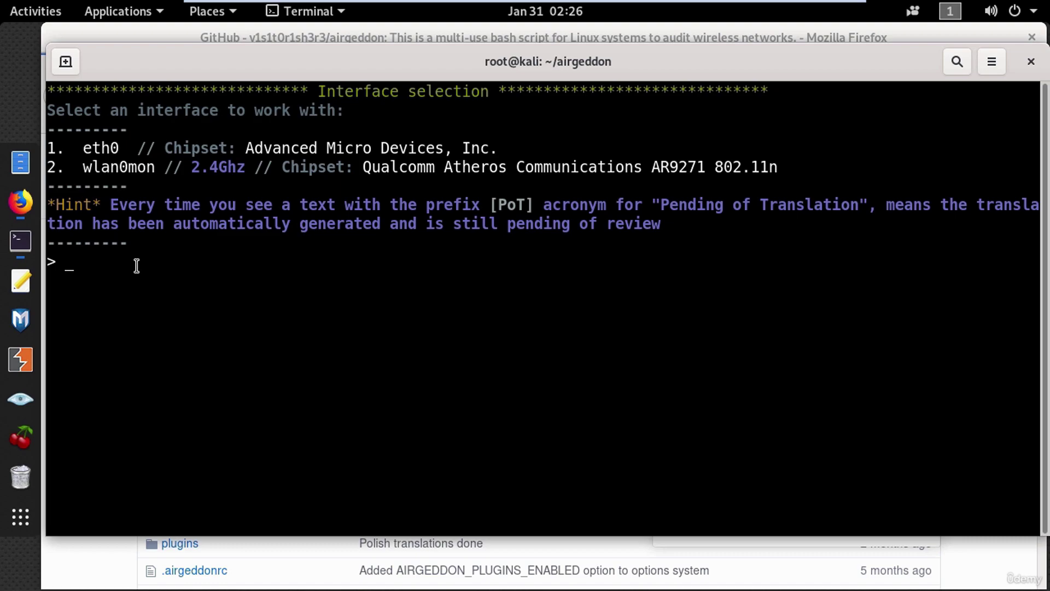
text(2)
Step: Select wlan0mon (2), Evil Twin attacks (7), and captive portal attack (9), then explore for targets
key(Return)
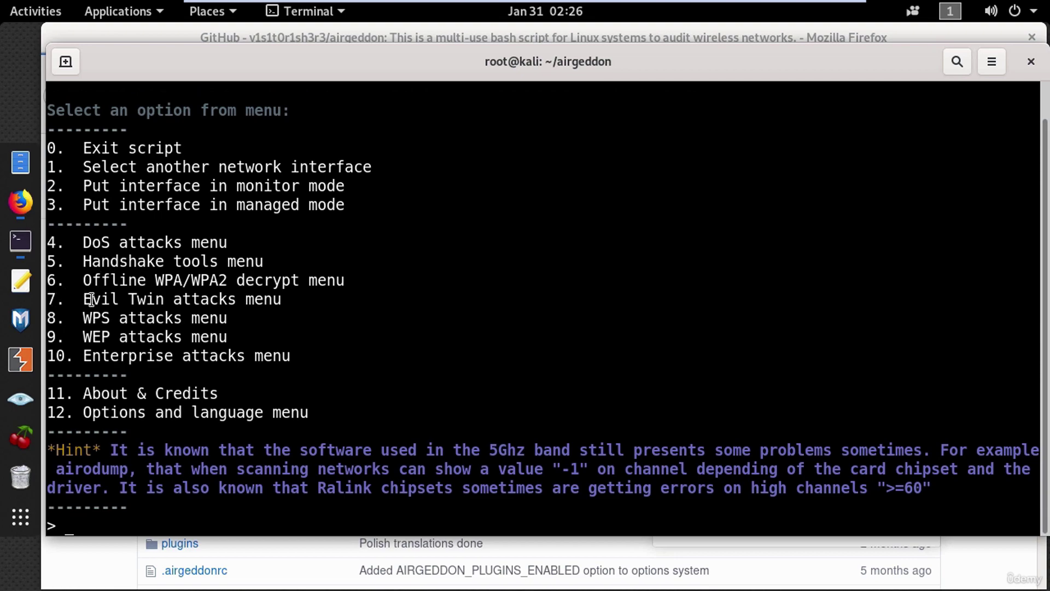
text(7)
key(Return)
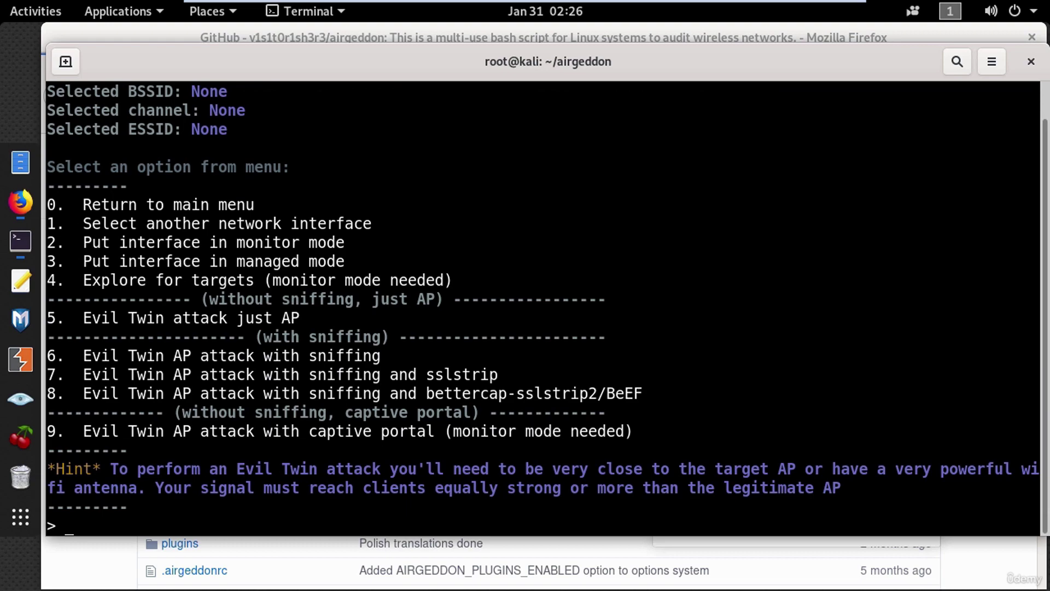
text(9)
key(Return)
key(Return)
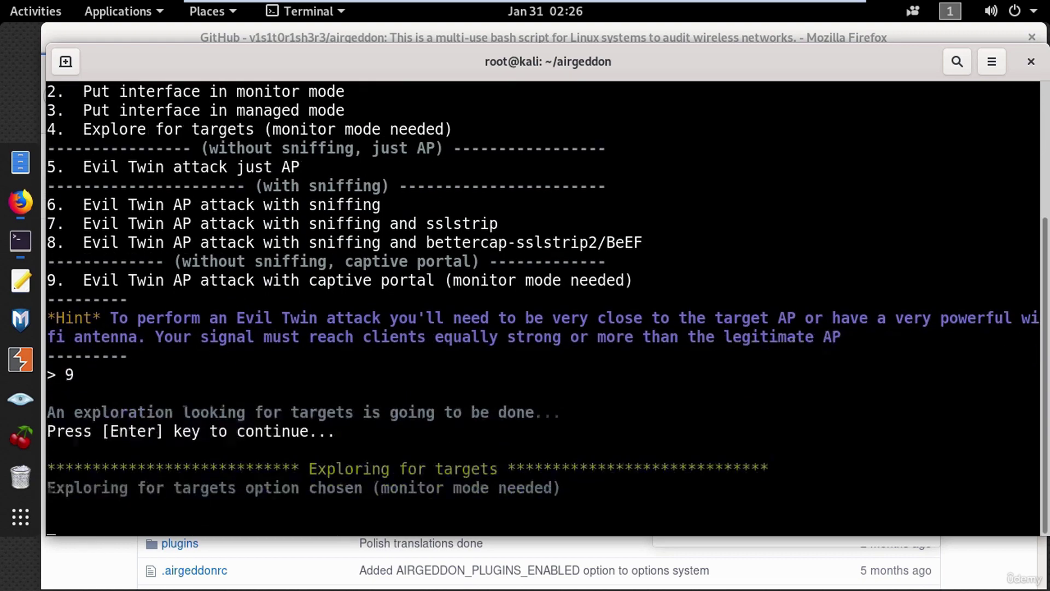
key(Return)
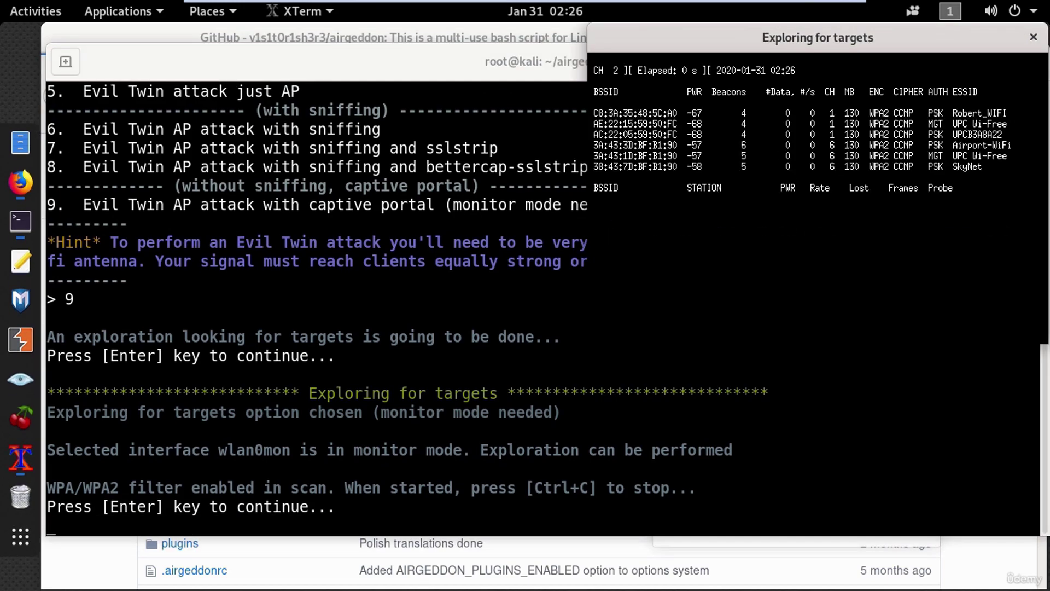
Step: Stop the airodump scan in the 'Exploring for targets' window with Ctrl+C
key(ctrl+c)
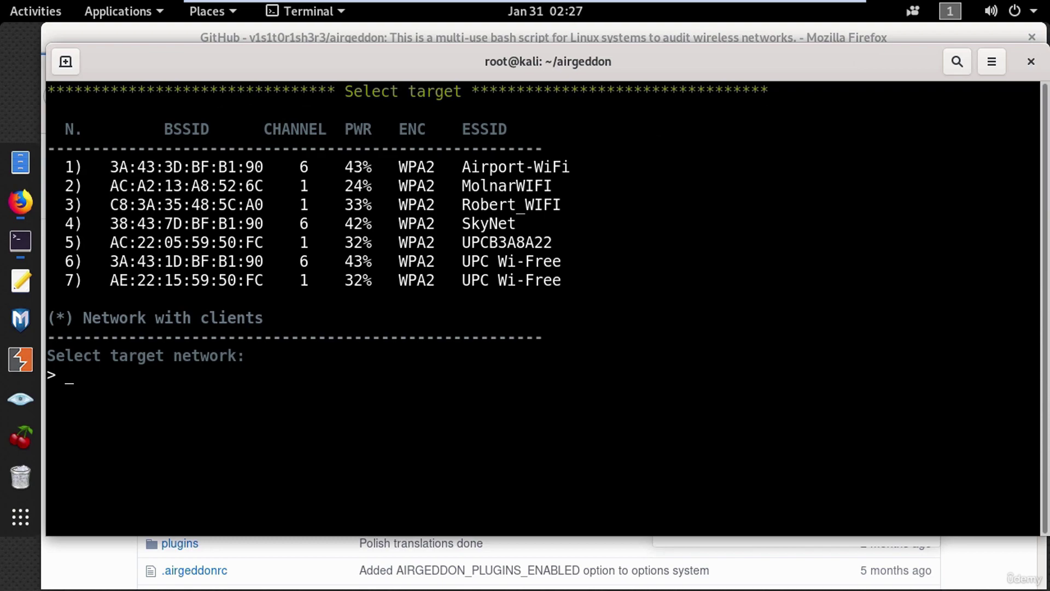
text(1)
Step: Pick Airport-WiFi (1) as the target and Aireplay deauth (2) as the attack method
key(Return)
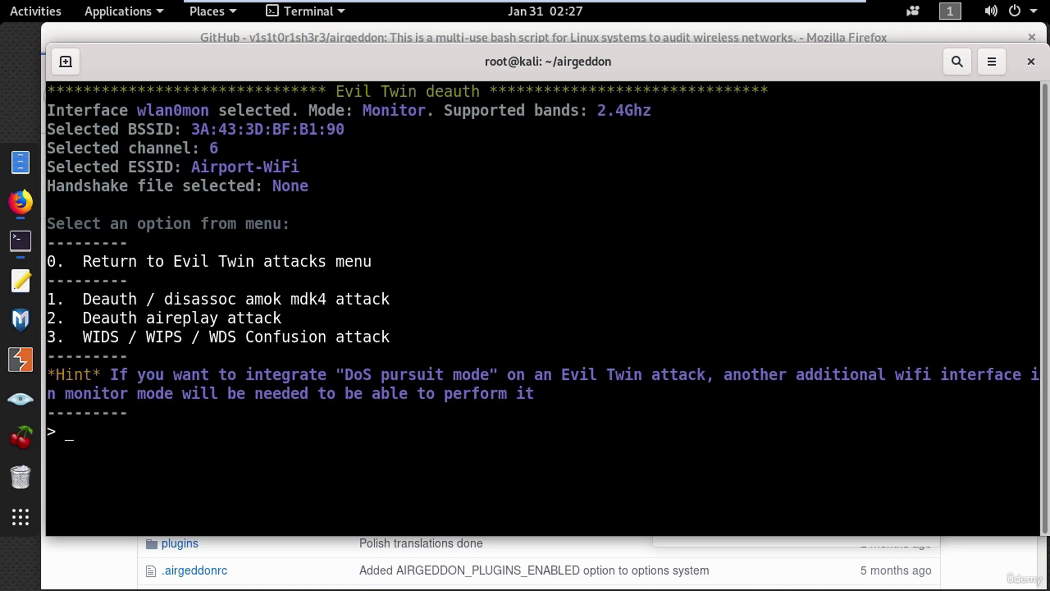
text(2)
key(Return)
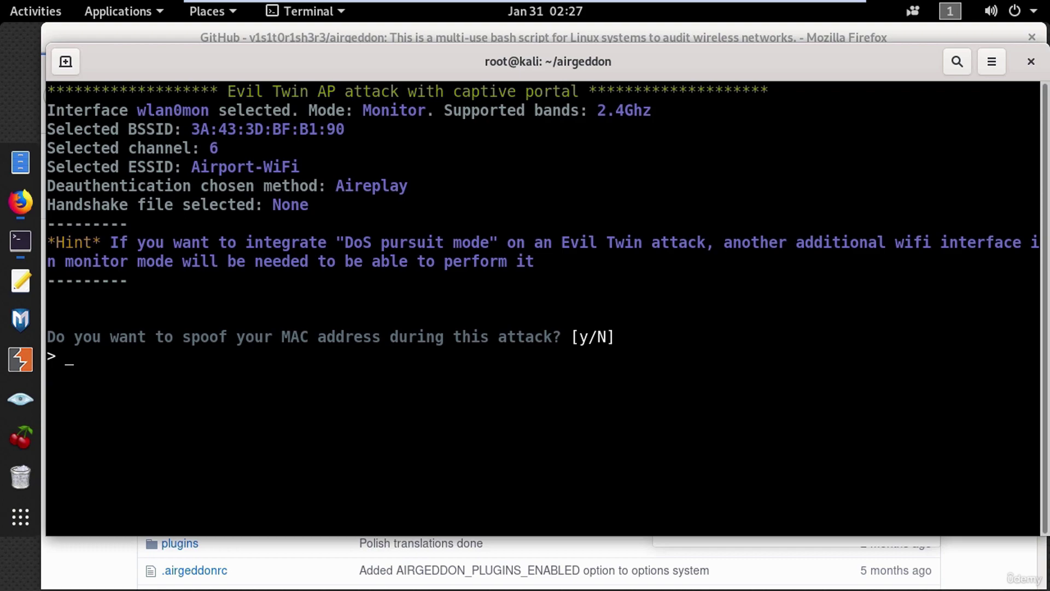
text(y)
Step: Enable MAC spoofing, capture a new Airport-WiFi handshake, and keep the default .cap path
key(Return)
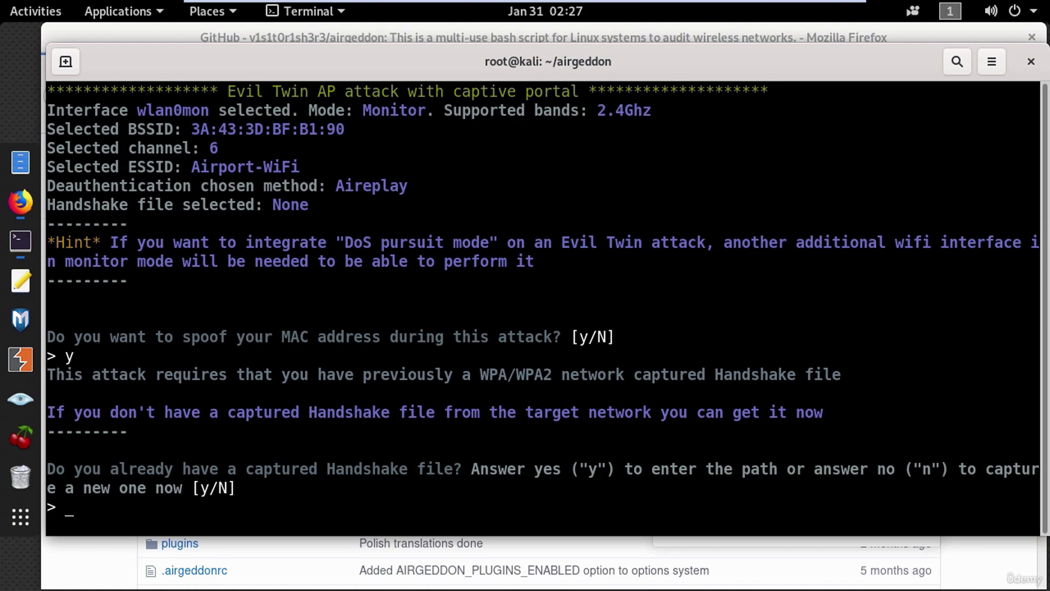
text(n)
key(Return)
key(Return)
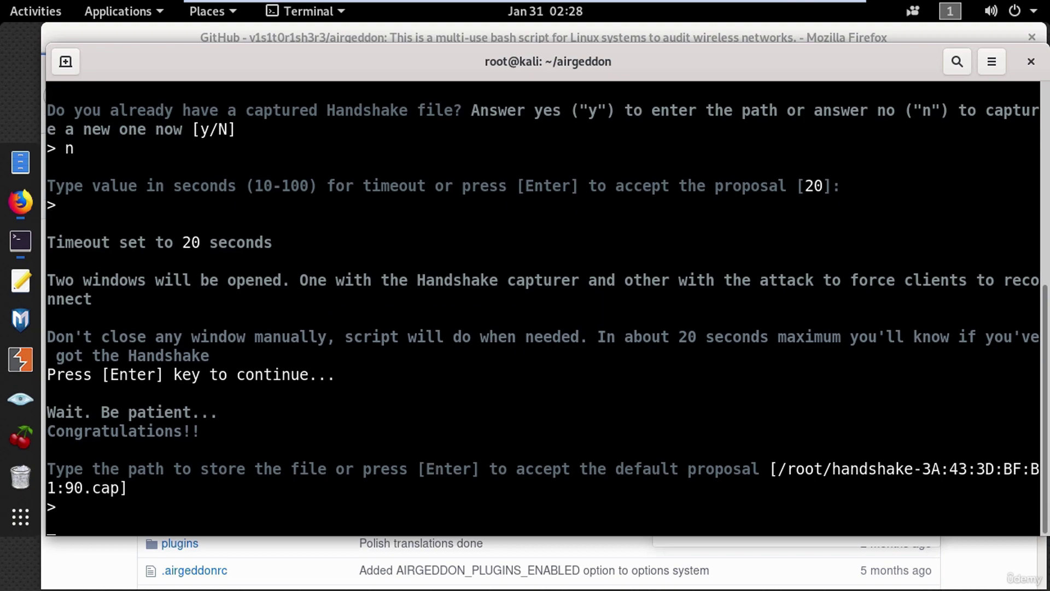
key(Return)
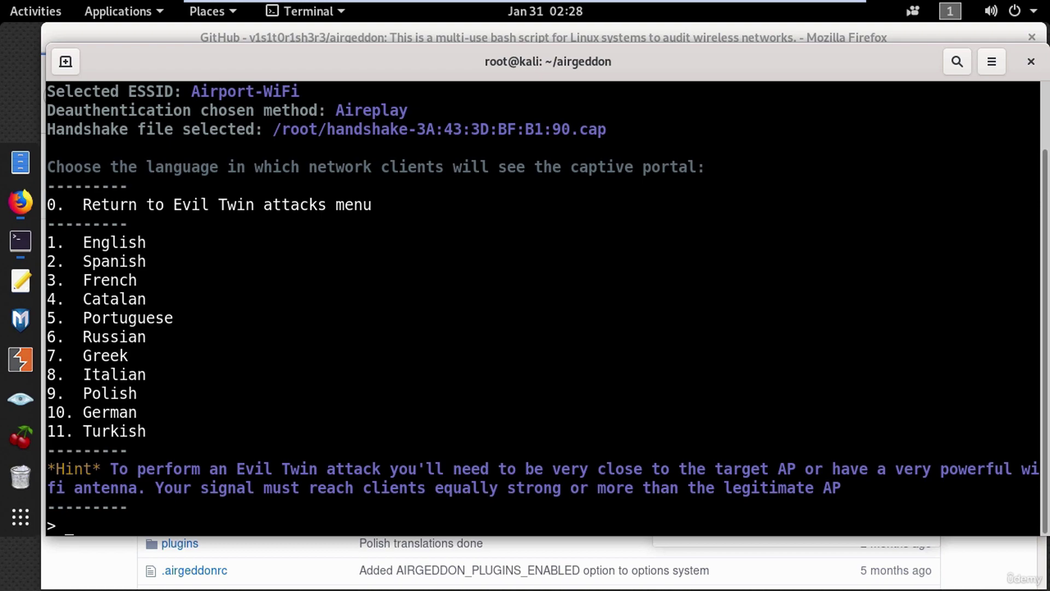
text(1)
Step: Choose English (1) for the captive portal and start the Evil Twin attack
key(Return)
key(Return)
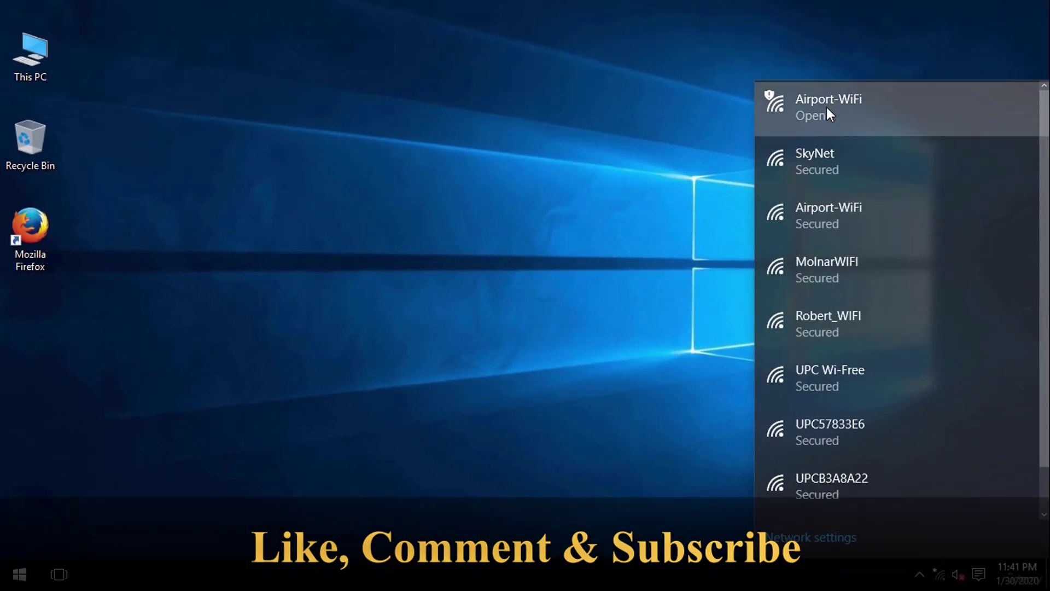
Step: Connect Windows 10 to the open Airport-WiFi network from the Wi-Fi flyout
click(826, 107)
click(956, 208)
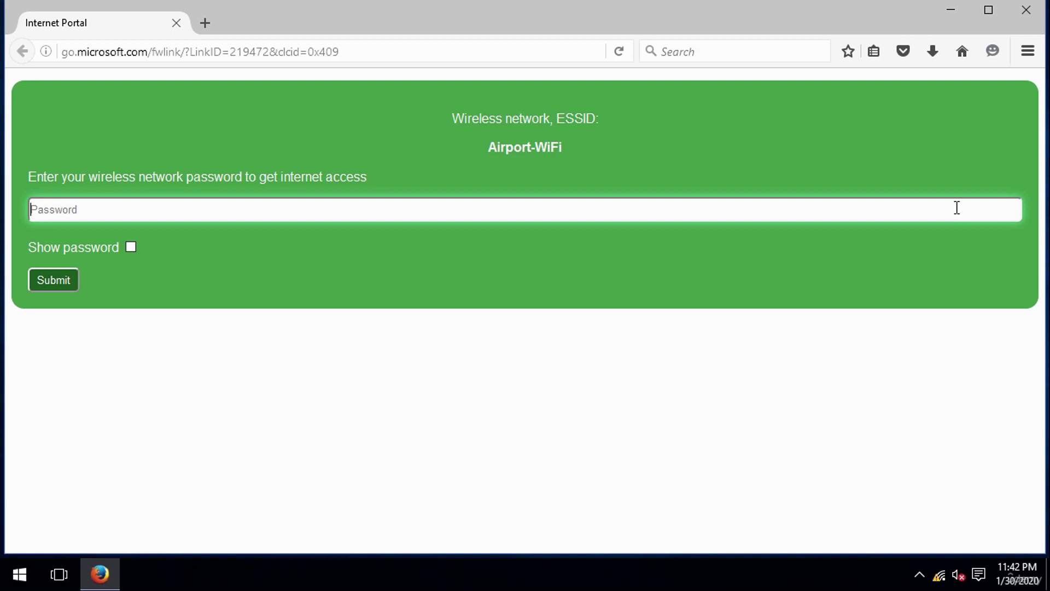
Step: Submit the entered ten-character password on the Internet Portal page
click(54, 281)
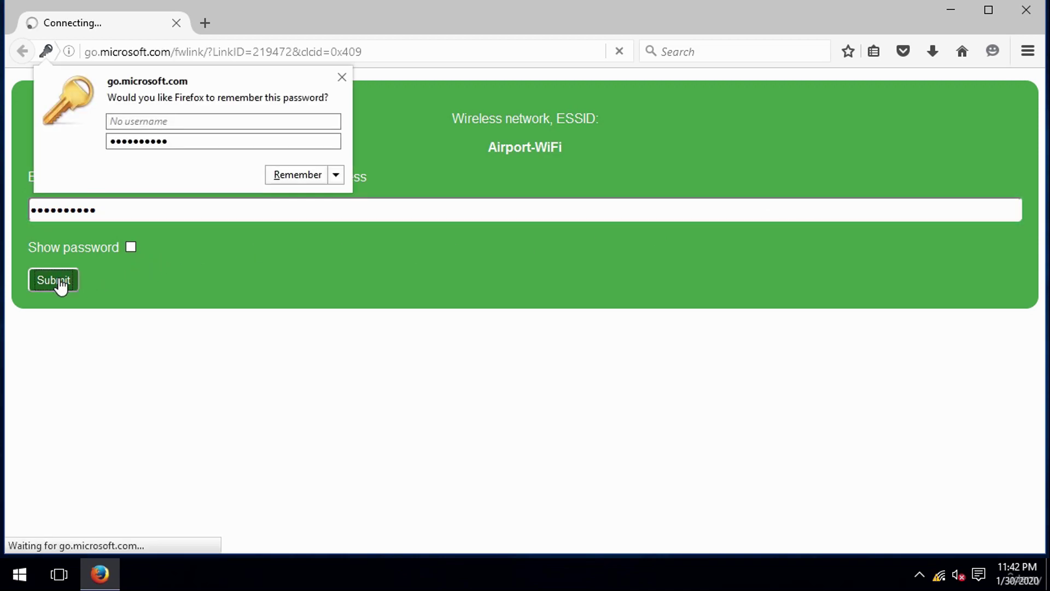